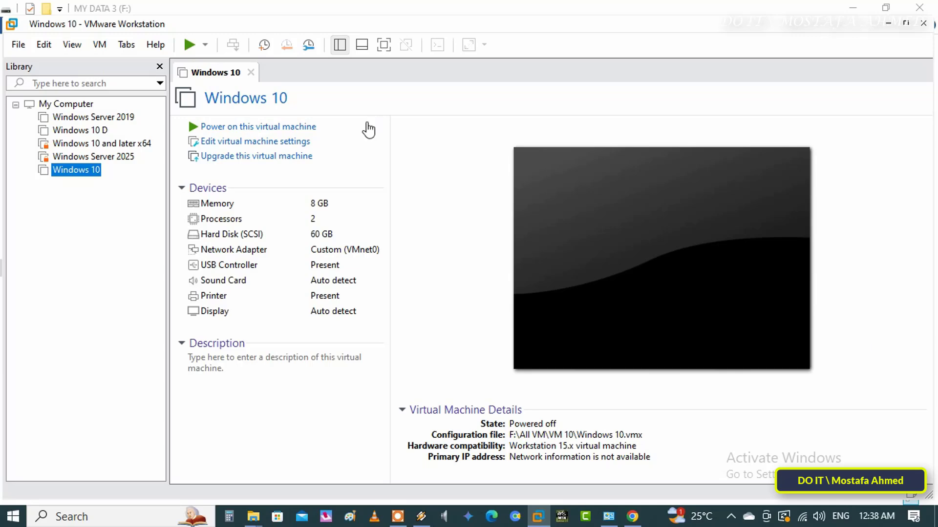
In the VM's Advanced options, set firmware type to UEFI with secure boot enabled.
left_click(293, 145)
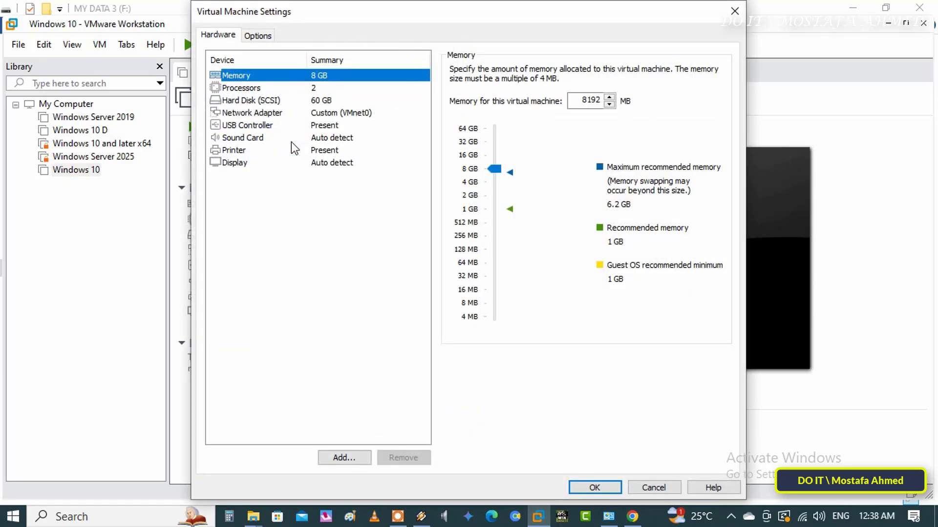
left_click(270, 43)
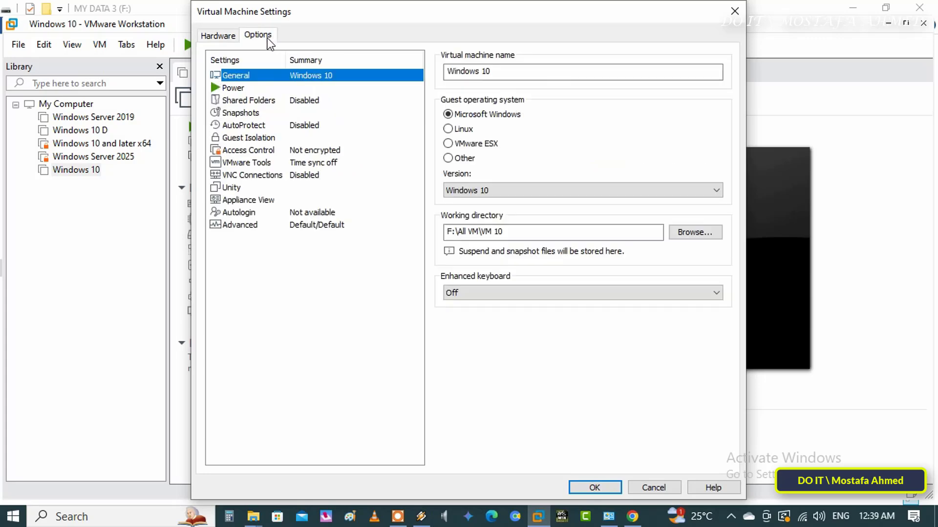
left_click(272, 225)
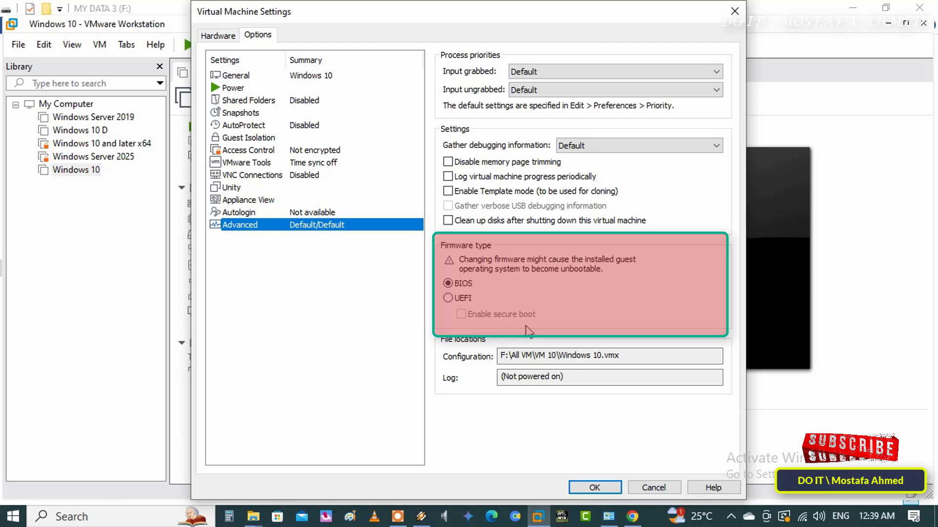
left_click(461, 298)
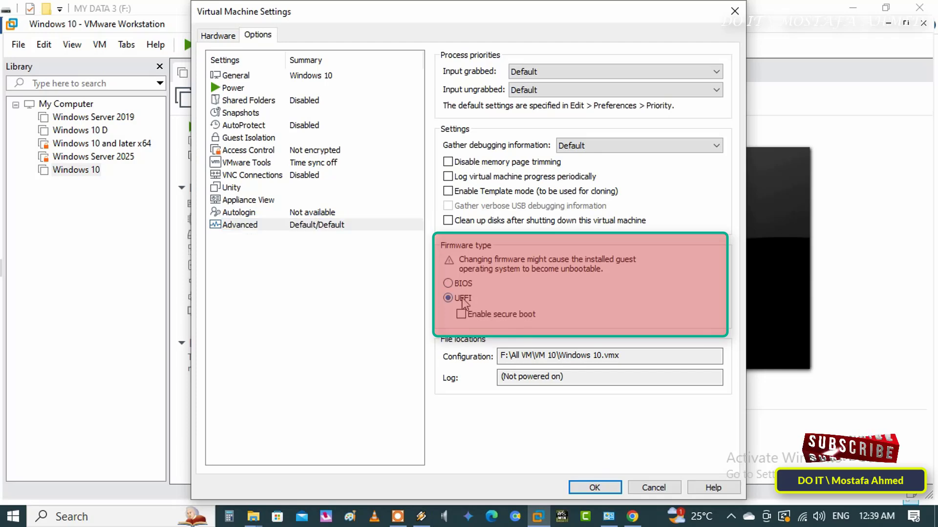
left_click(461, 314)
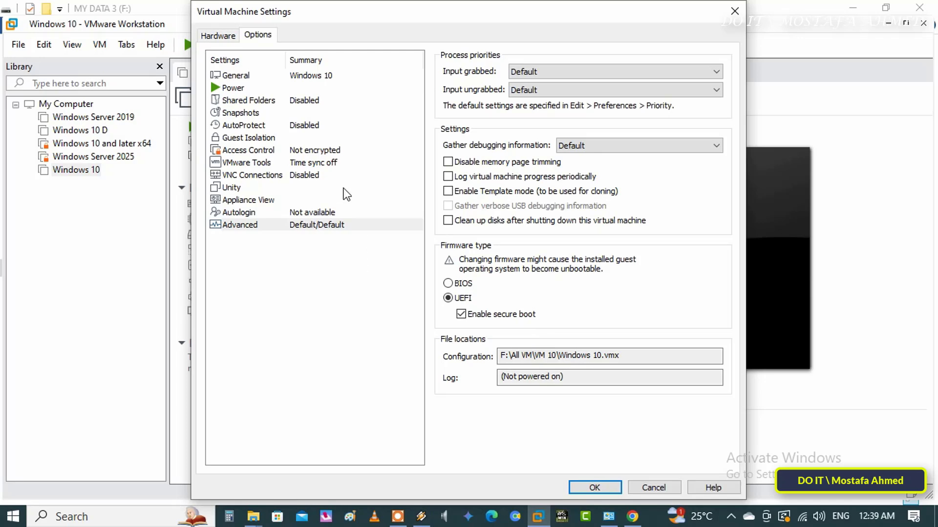
Under Access Control, password-encrypt only the files needed to support a TPM.
left_click(301, 150)
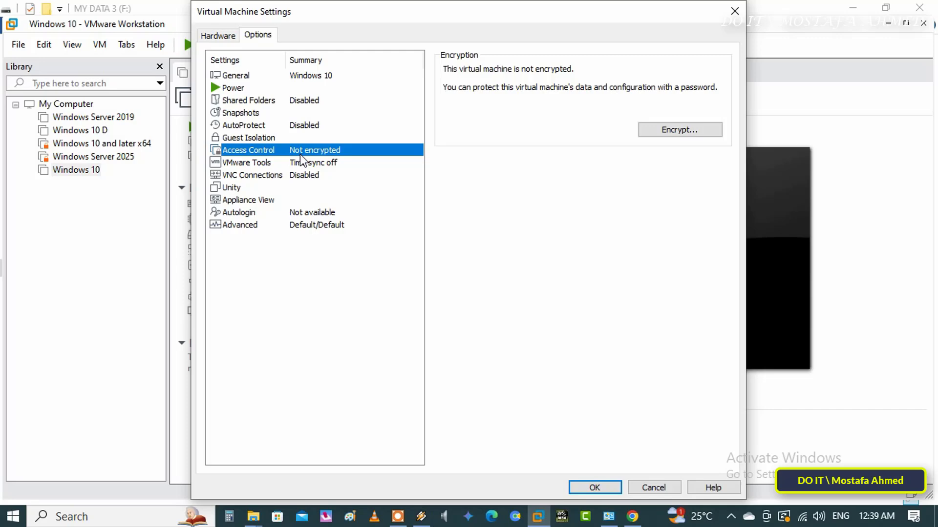
left_click(714, 129)
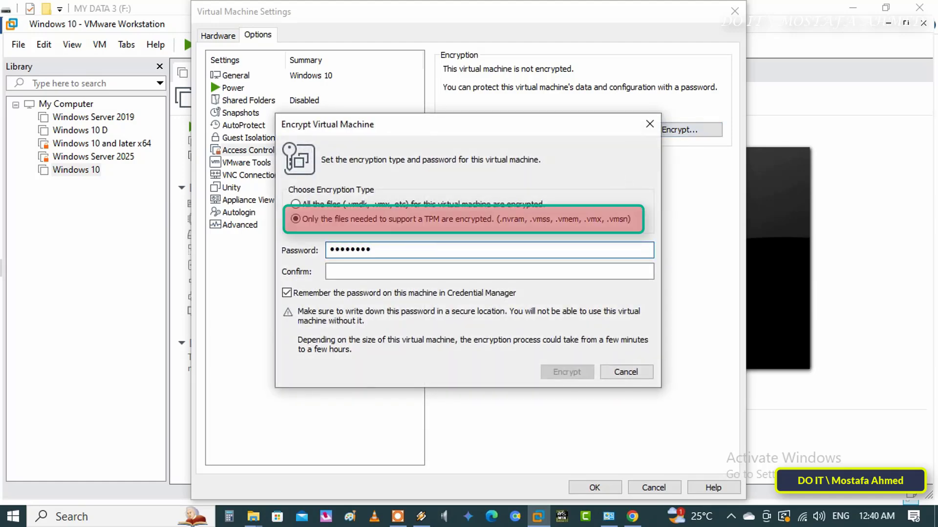
key("Tab")
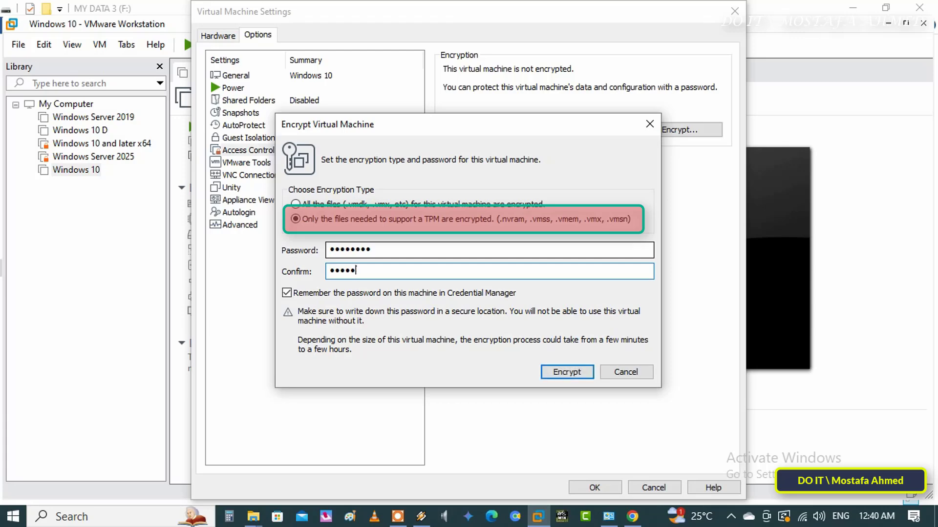
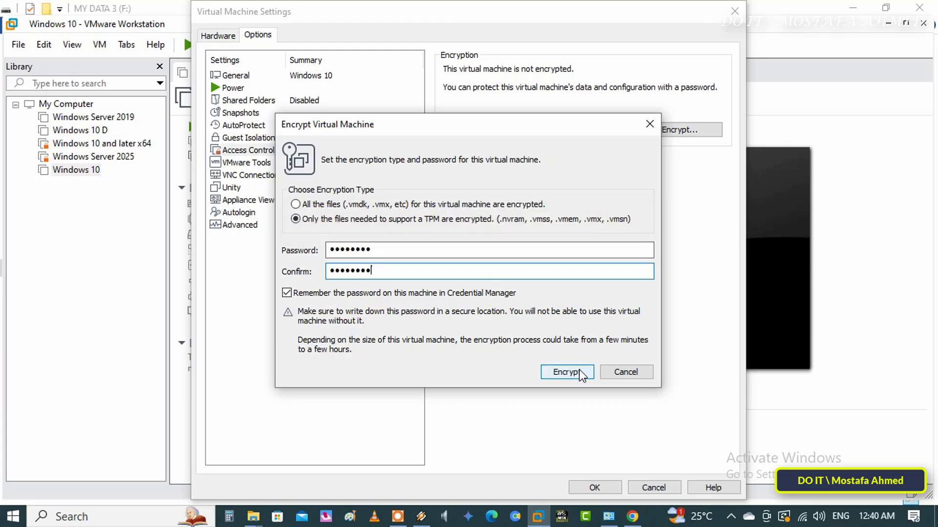
left_click(579, 376)
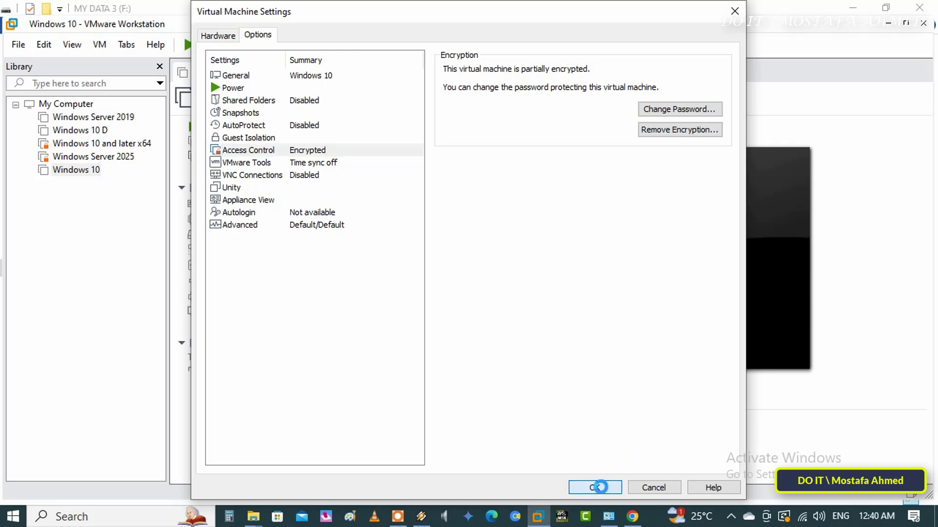
Apply the encryption, then add Trusted Platform Module hardware through the Add Hardware wizard.
left_click(601, 486)
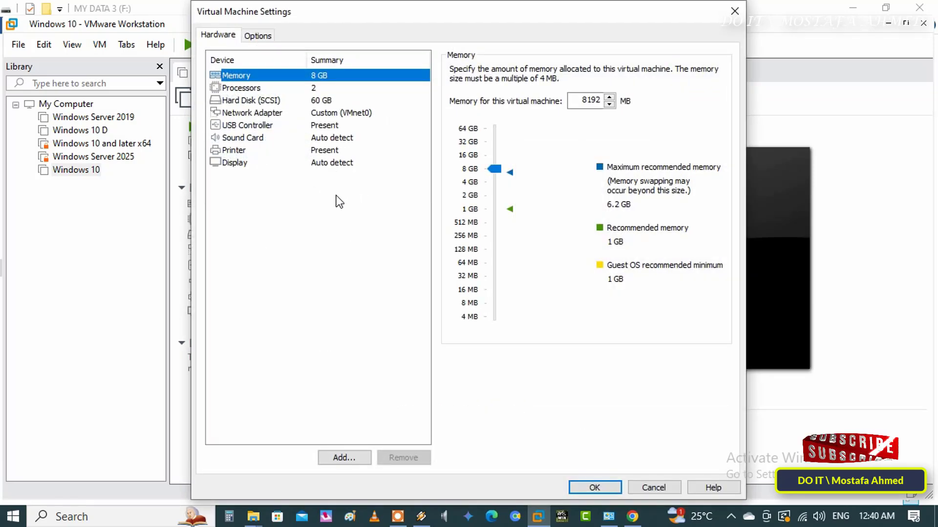
left_click(352, 458)
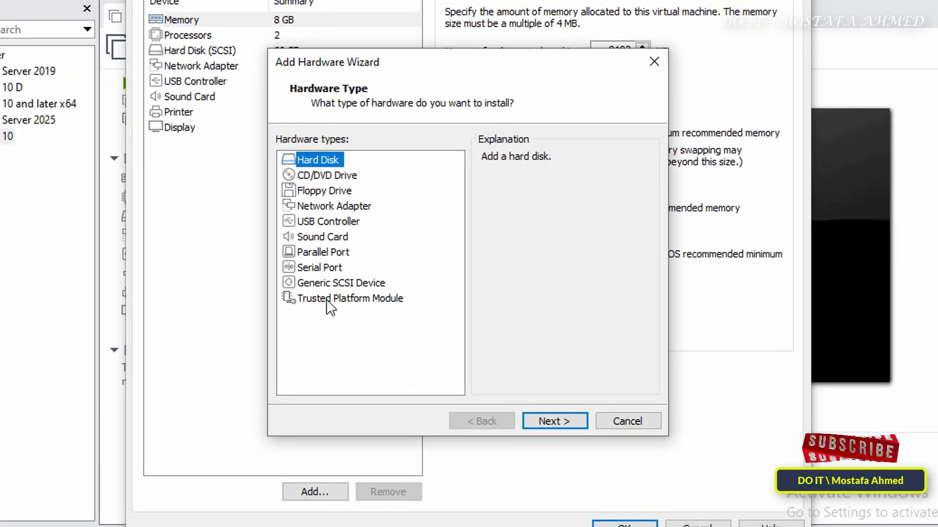
left_click(329, 301)
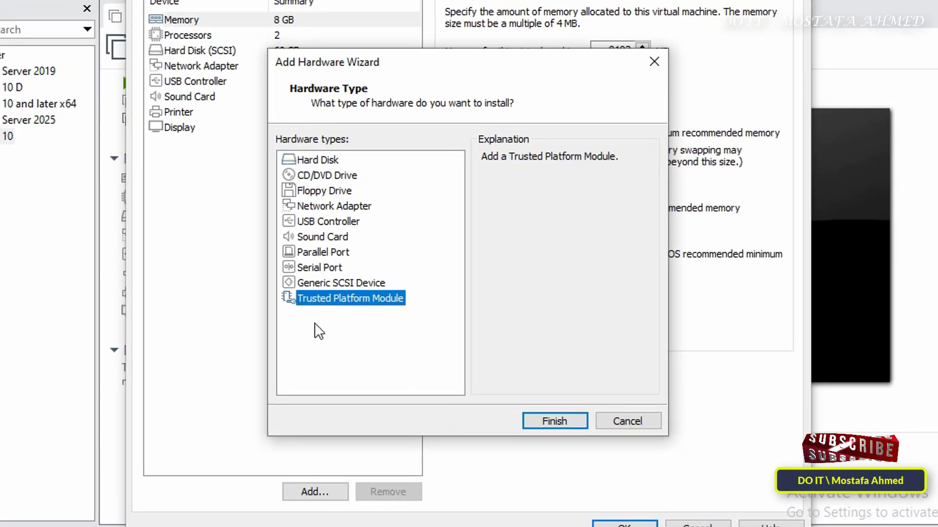
left_click(560, 421)
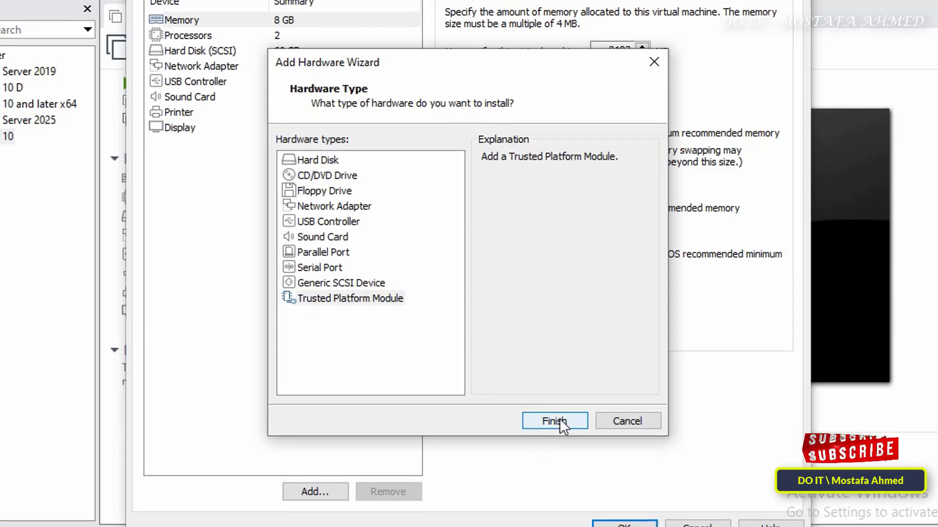
left_click(275, 163)
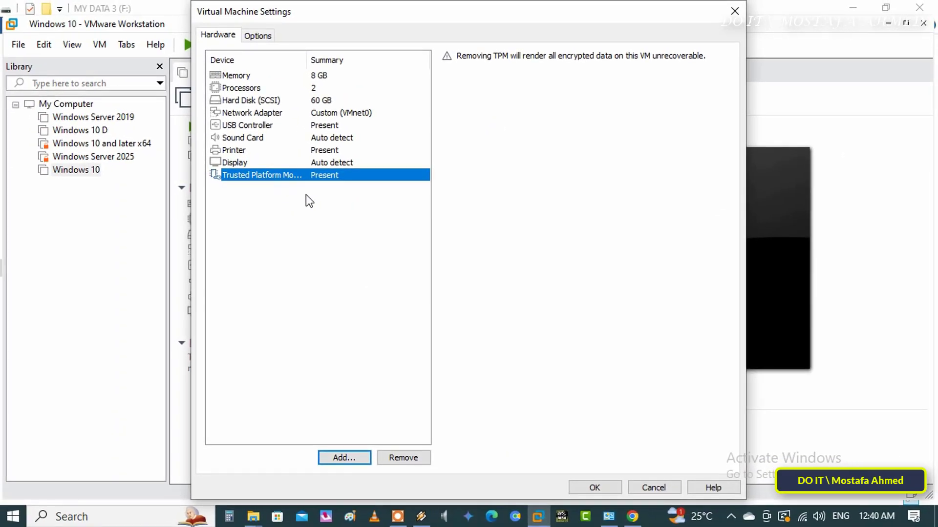
Confirm Virtual Machine Settings with OK and close the stray File Explorer window.
left_click(595, 487)
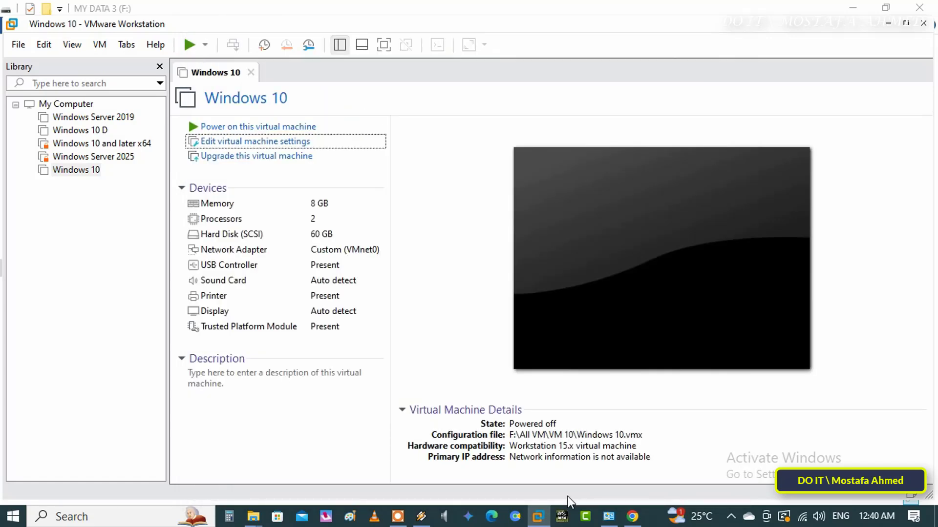
left_click(752, 5)
double_click(752, 6)
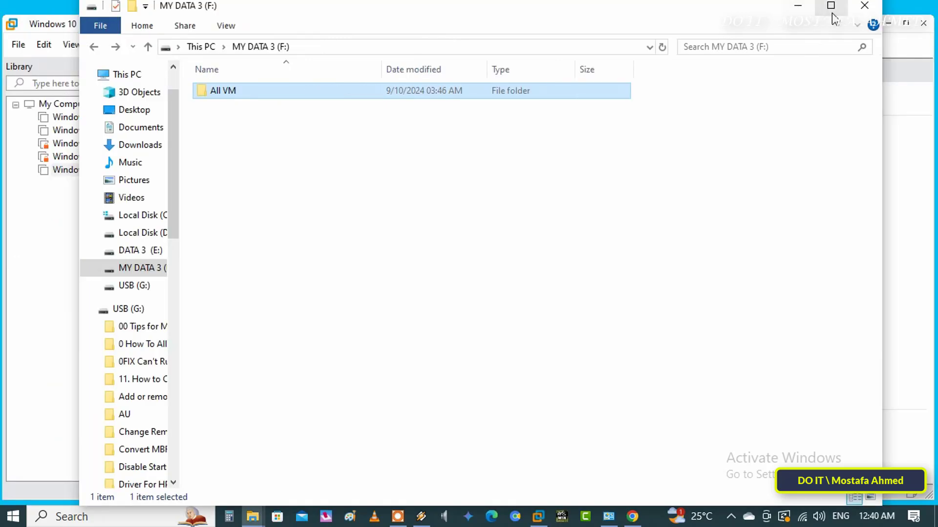
left_click(860, 7)
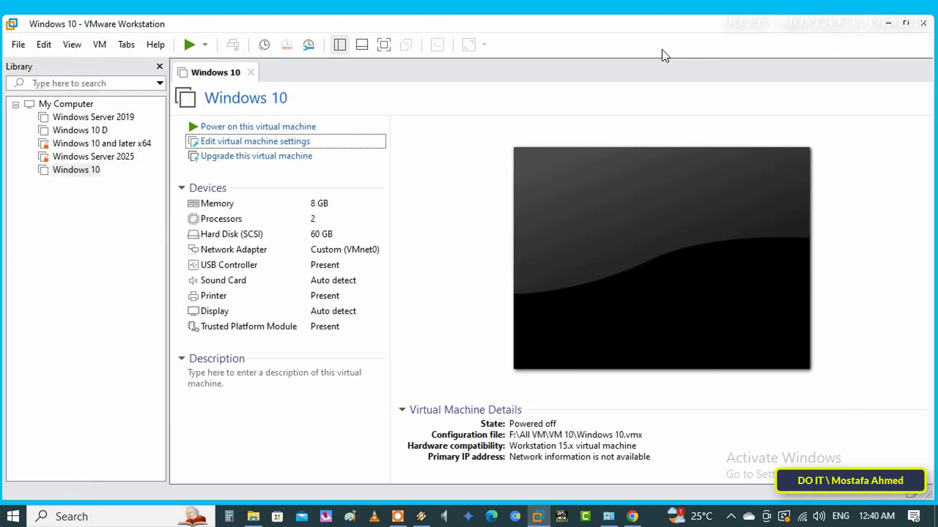